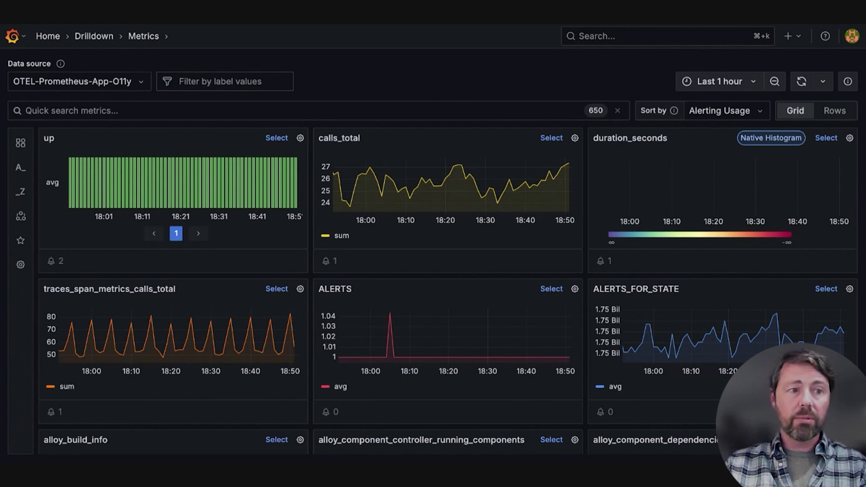
# Reopen Metrics Drilldown from the main menu and browse the 659-metric grid.
pyautogui.click(13, 38)
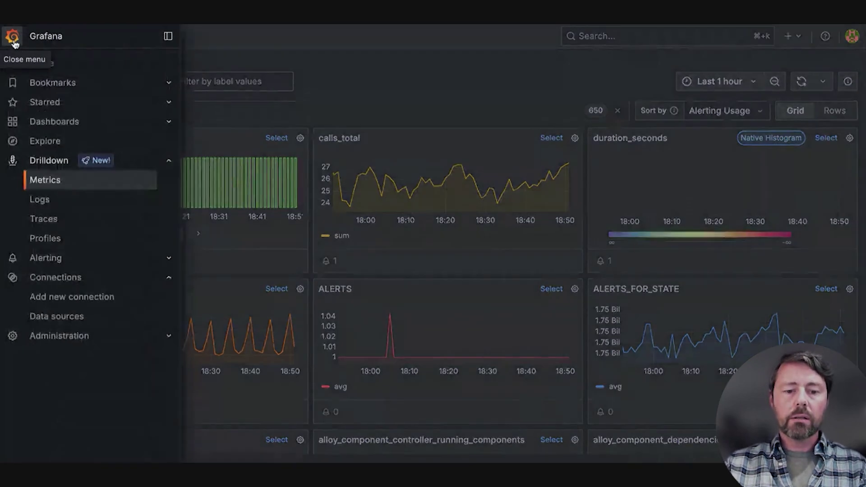
pyautogui.click(44, 180)
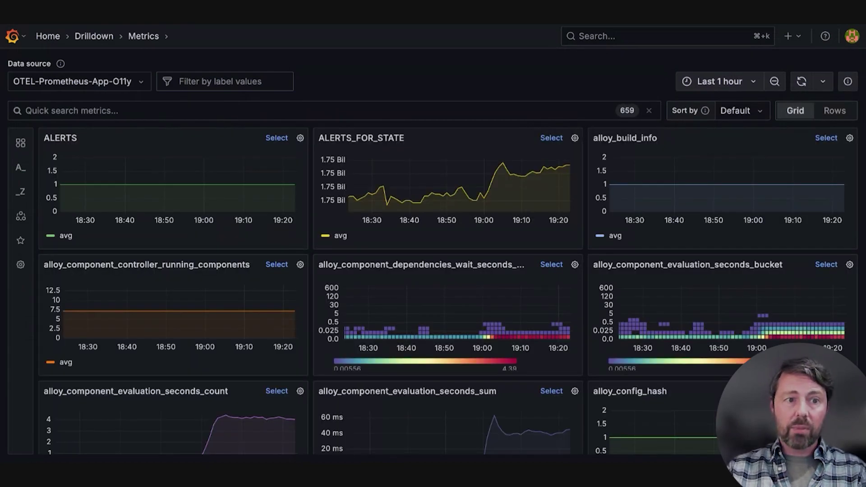
pyautogui.scroll(-3, 411, 203)
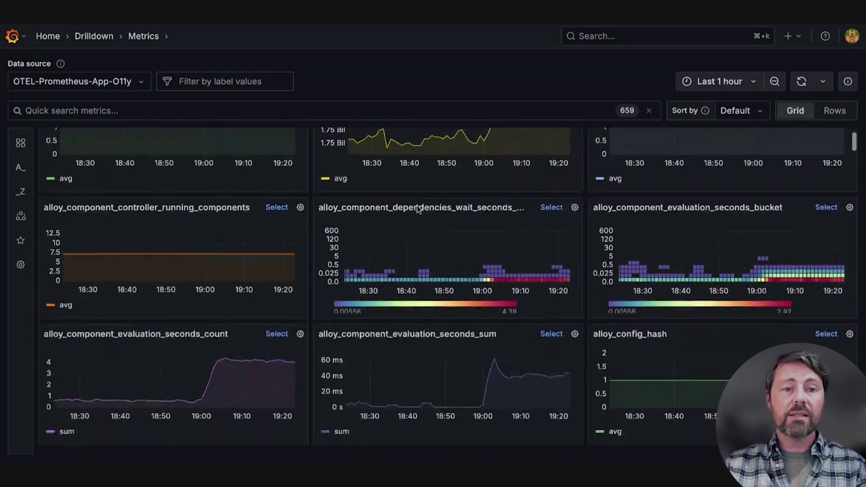
pyautogui.scroll(-6, 418, 208)
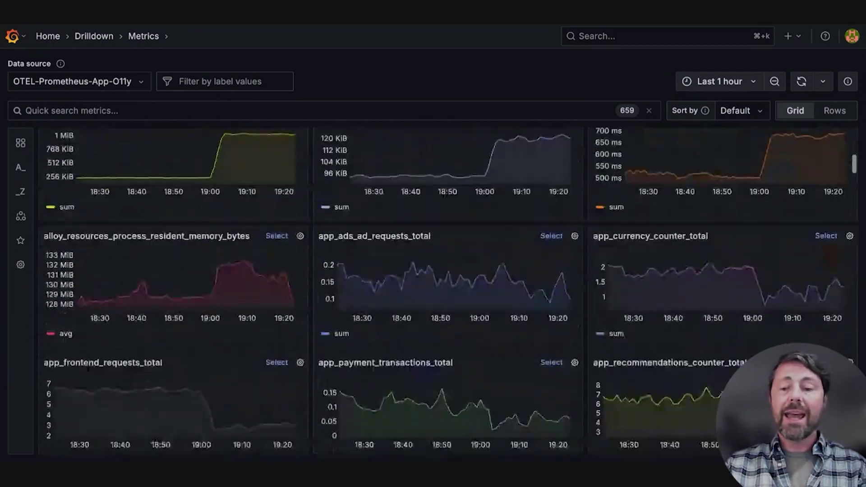
pyautogui.scroll(9, 418, 207)
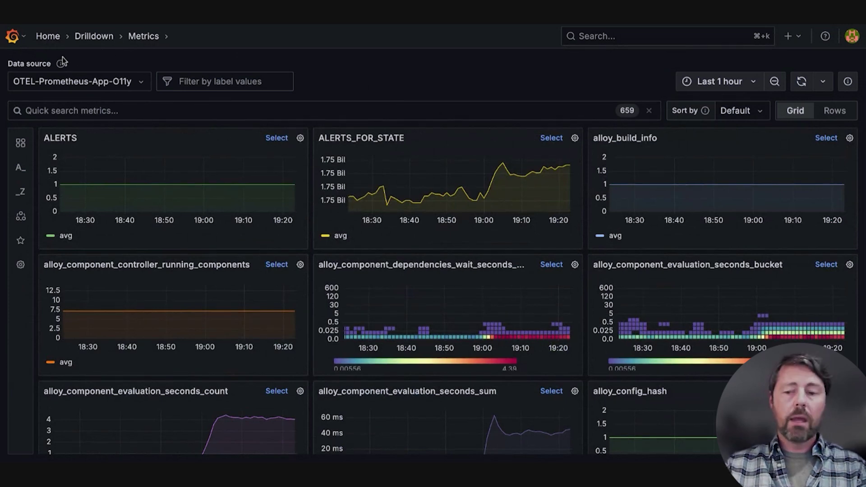
# Set the time range to Last 3 hours and the auto-refresh interval to 15m.
pyautogui.click(709, 89)
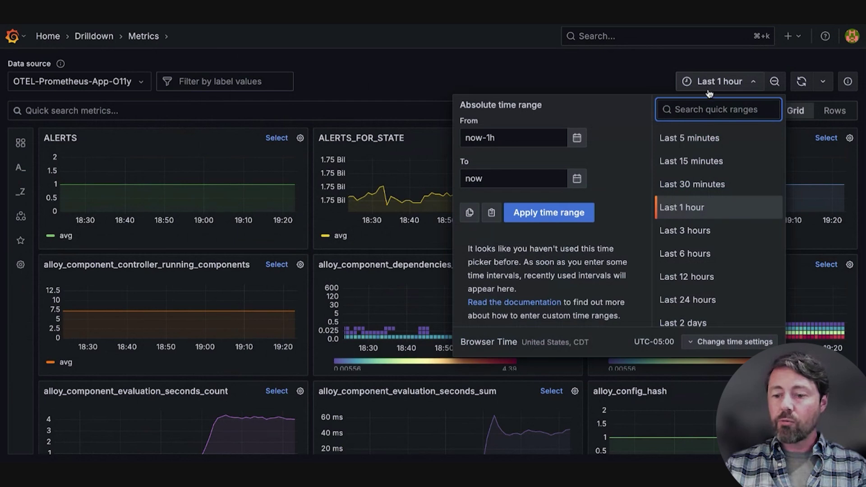
pyautogui.click(692, 231)
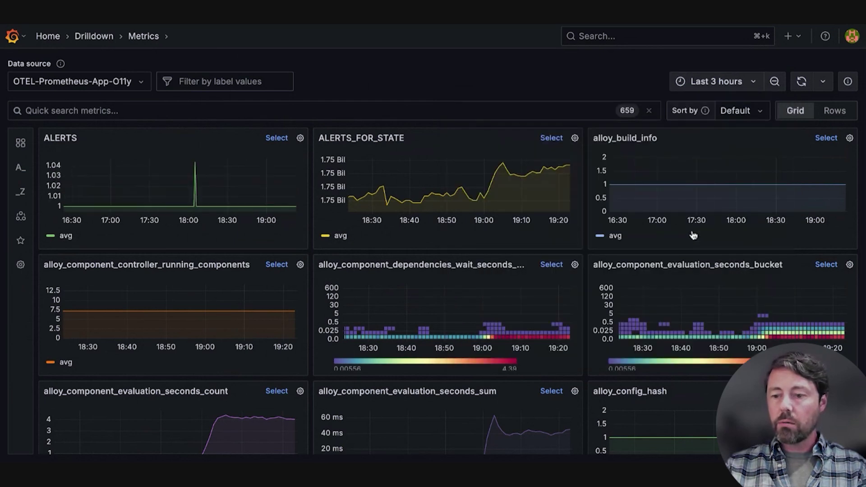
pyautogui.click(825, 83)
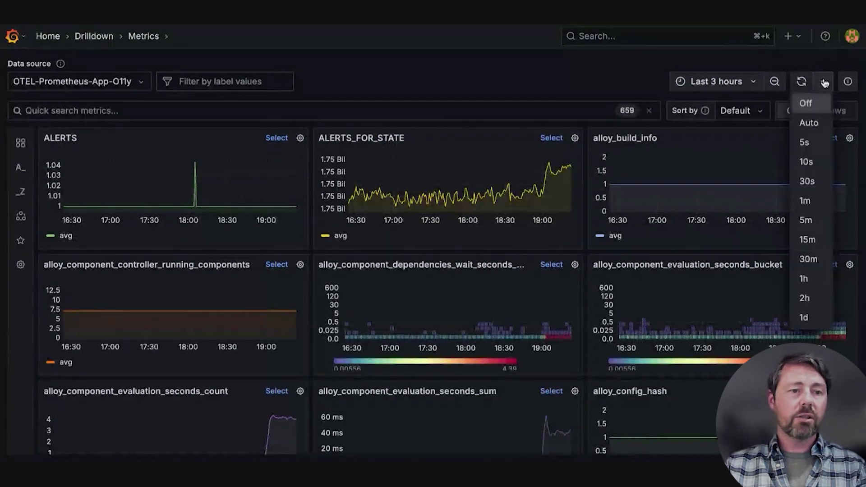
pyautogui.click(808, 240)
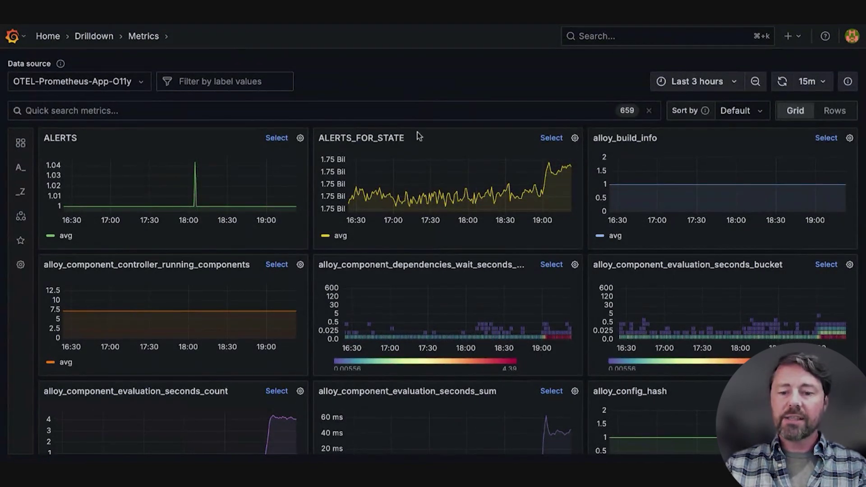
pyautogui.scroll(-5, 418, 131)
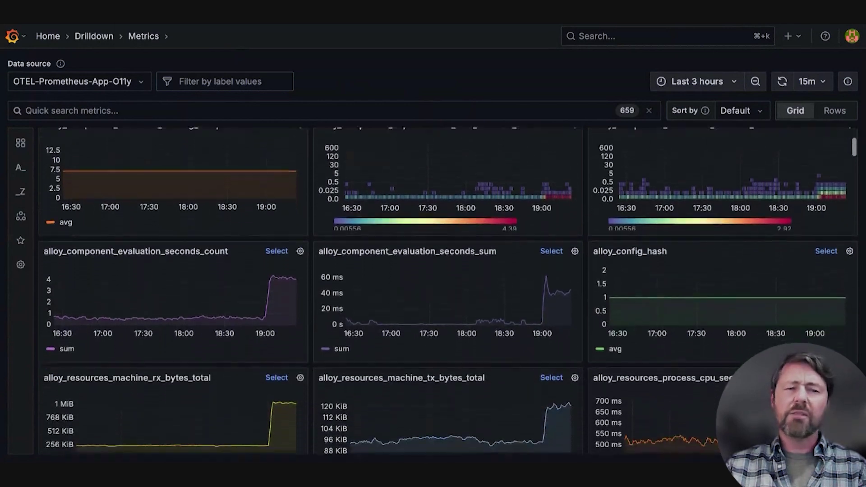
pyautogui.scroll(-1, 448, 292)
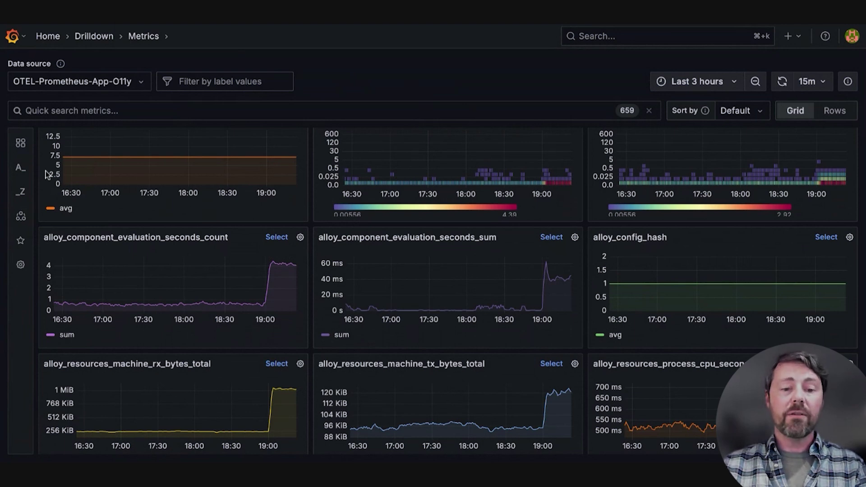
# Filter the metrics to Non-rules metrics only, leaving 523 of 659.
pyautogui.click(21, 144)
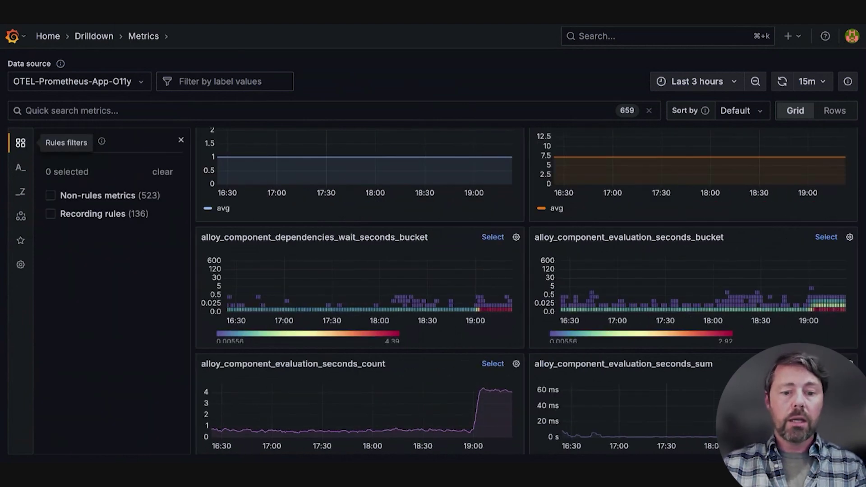
pyautogui.click(50, 199)
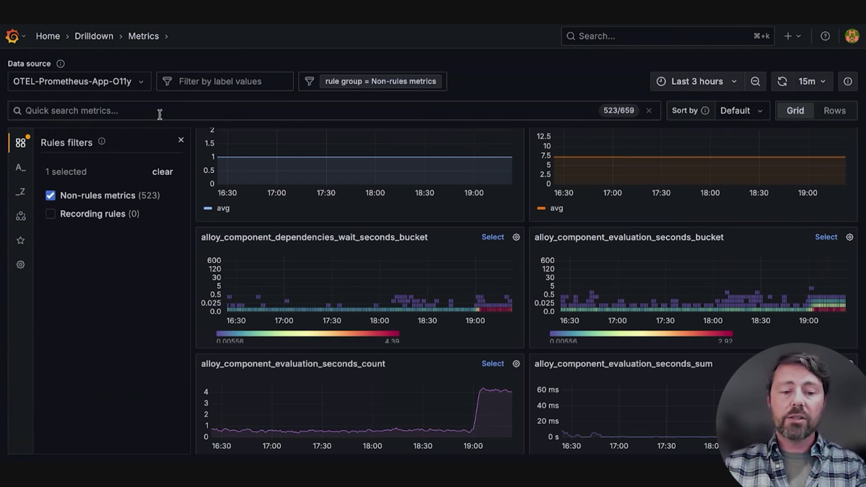
pyautogui.click(21, 170)
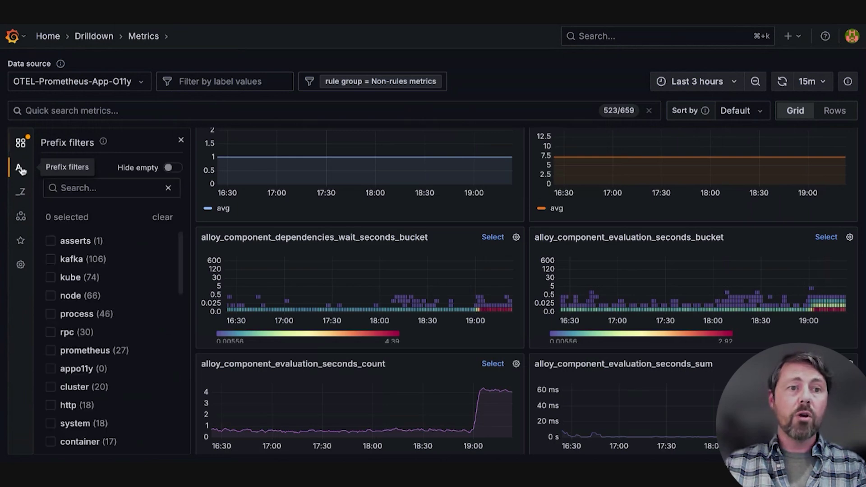
# Add a prefix filter for node.
pyautogui.click(94, 187)
pyautogui.write('node')
pyautogui.click(51, 241)
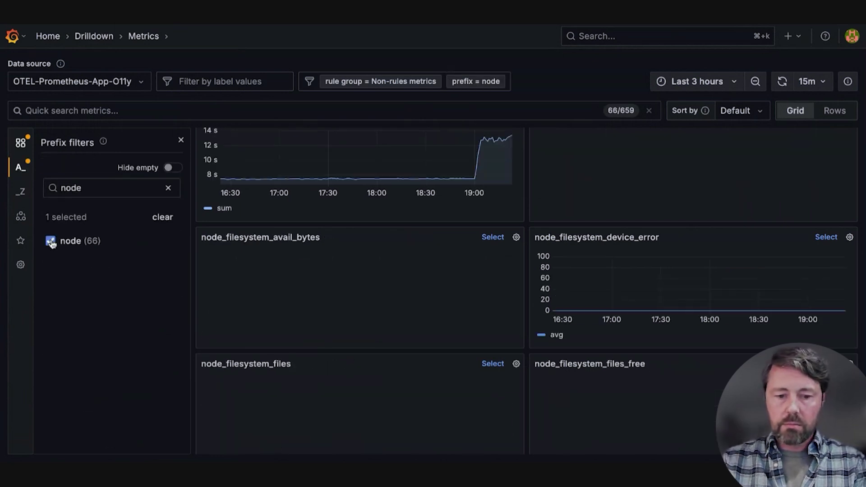
# Add a suffix filter for bytes, narrowing the grid to 49 metrics.
pyautogui.click(20, 192)
pyautogui.click(112, 188)
pyautogui.write('b')
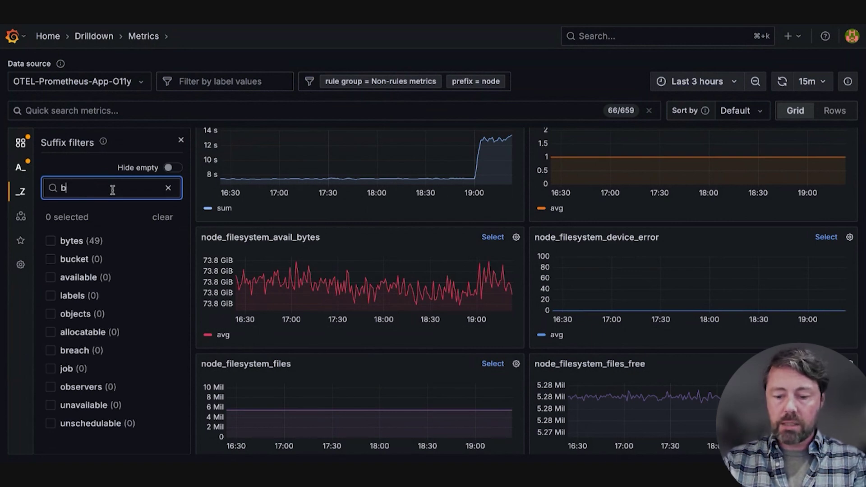
pyautogui.write('ytes')
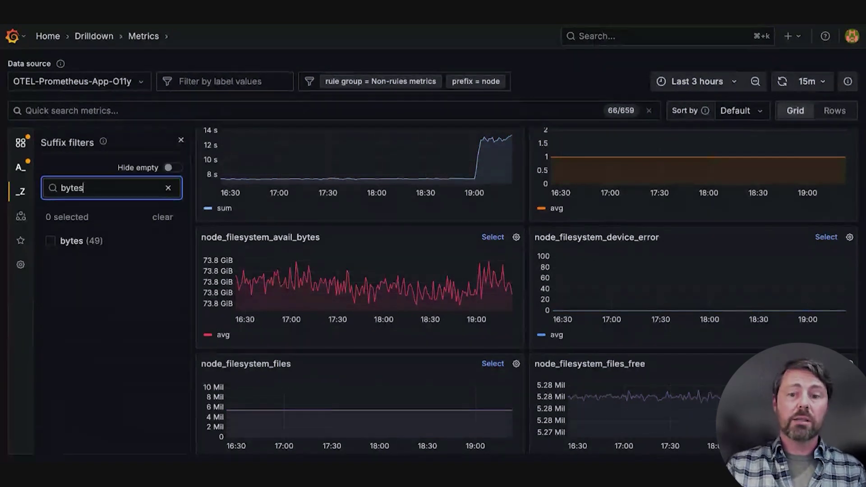
pyautogui.click(50, 242)
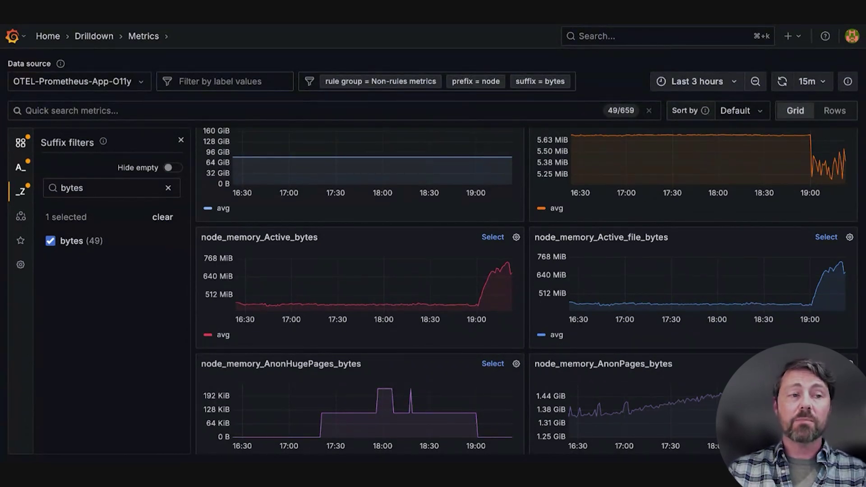
# Remove the bytes suffix and node prefix filters.
pyautogui.click(163, 218)
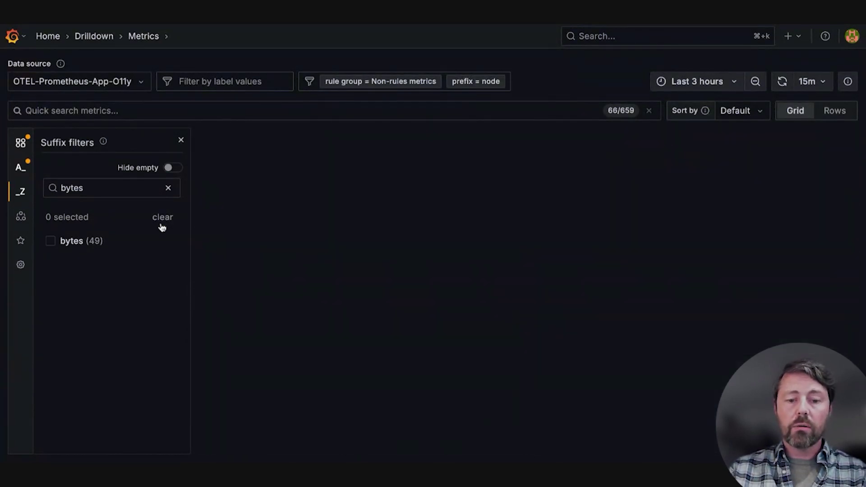
pyautogui.click(21, 167)
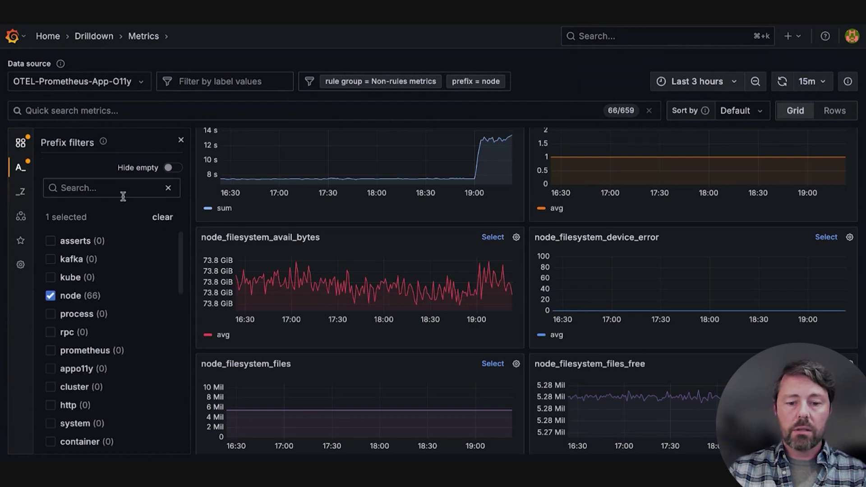
pyautogui.click(163, 217)
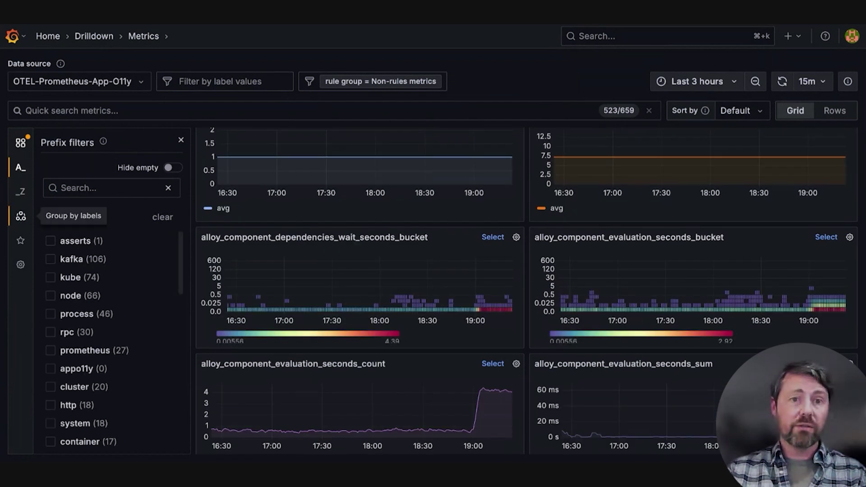
# Group the metrics by the service_name label.
pyautogui.click(21, 216)
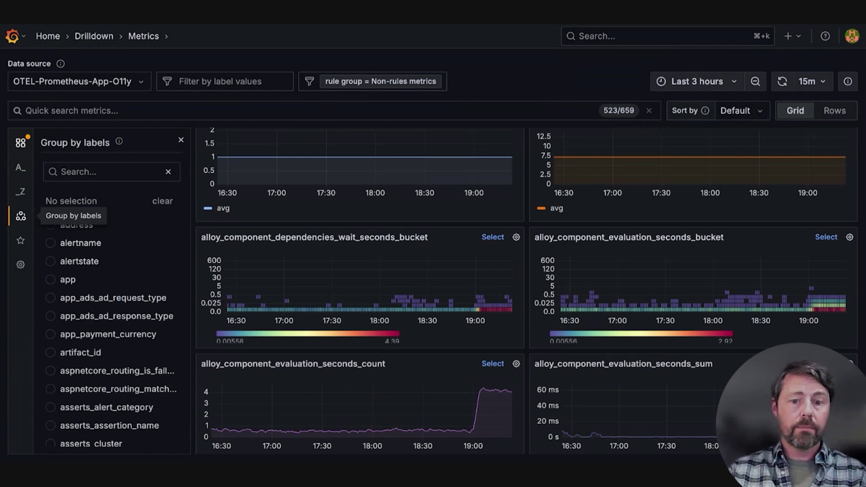
pyautogui.click(78, 170)
pyautogui.write('service_name')
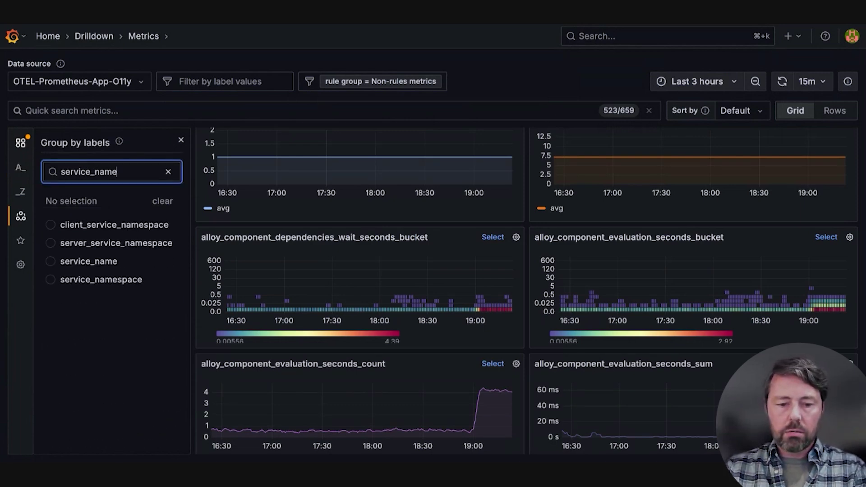
pyautogui.click(51, 261)
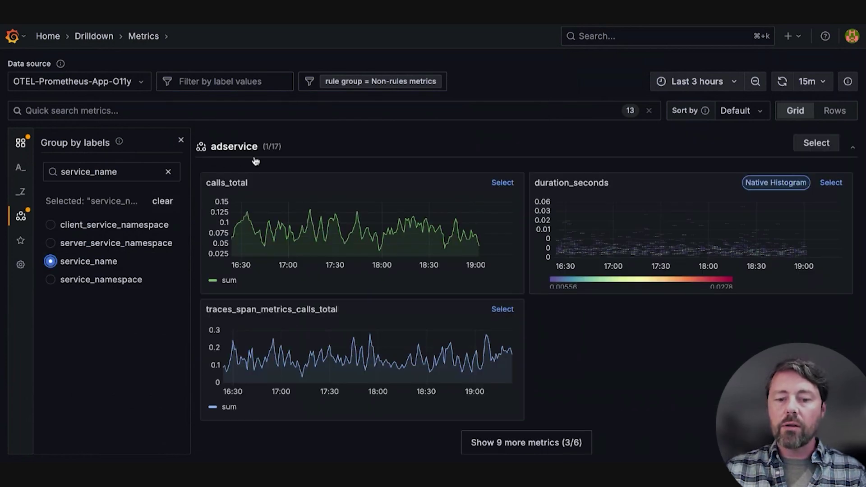
pyautogui.scroll(-15, 248, 159)
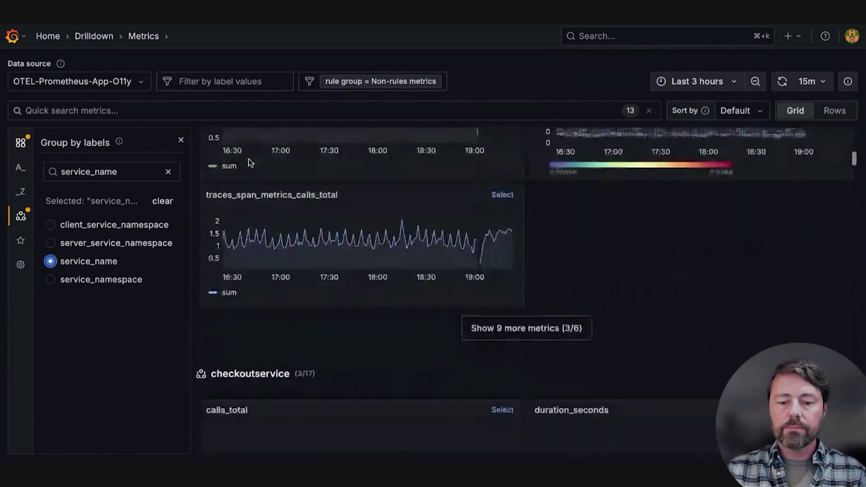
pyautogui.scroll(15, 210, 160)
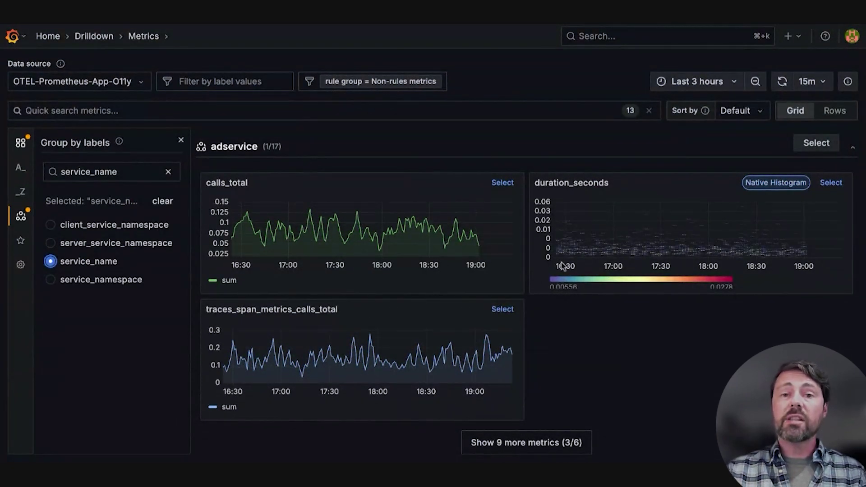
# Expand the adservice group to show all its metrics.
pyautogui.scroll(-2, 537, 267)
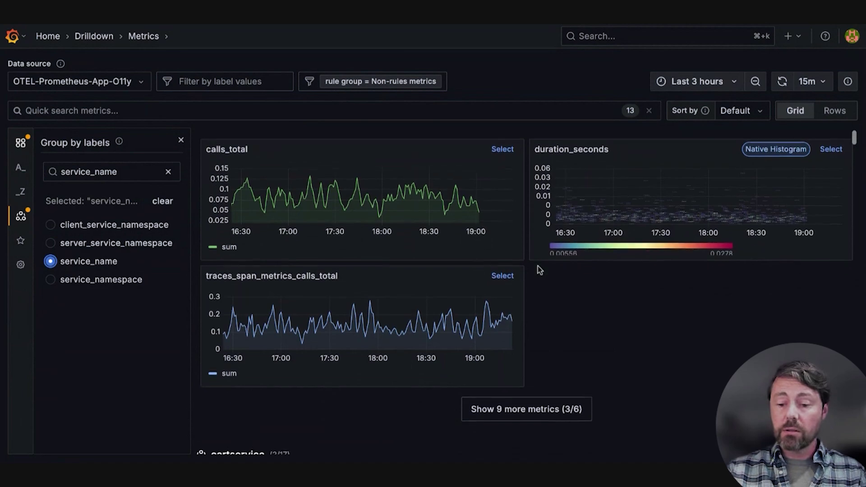
pyautogui.click(510, 403)
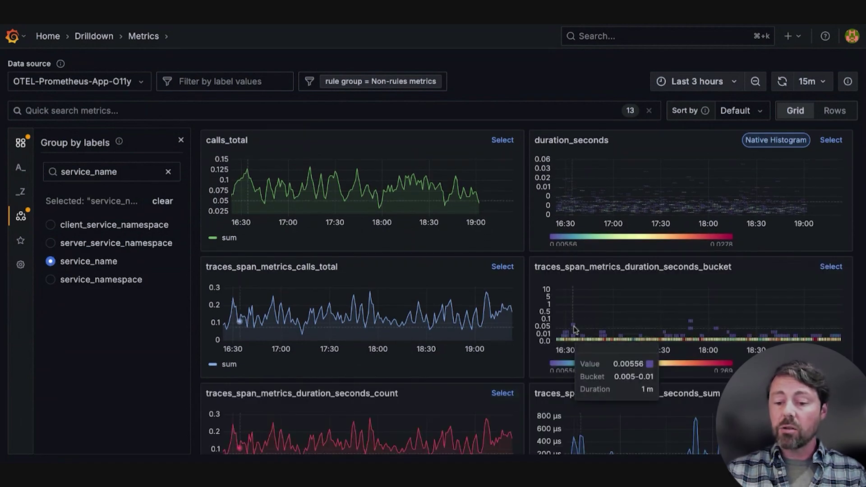
pyautogui.scroll(-5, 574, 327)
pyautogui.scroll(7, 577, 320)
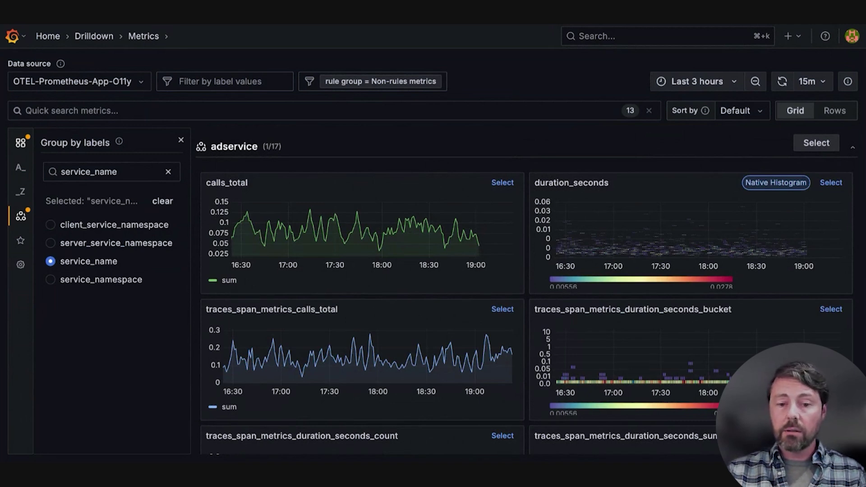
# Filter to service_name = adservice and sort the metrics by Dashboard Usage.
pyautogui.click(817, 143)
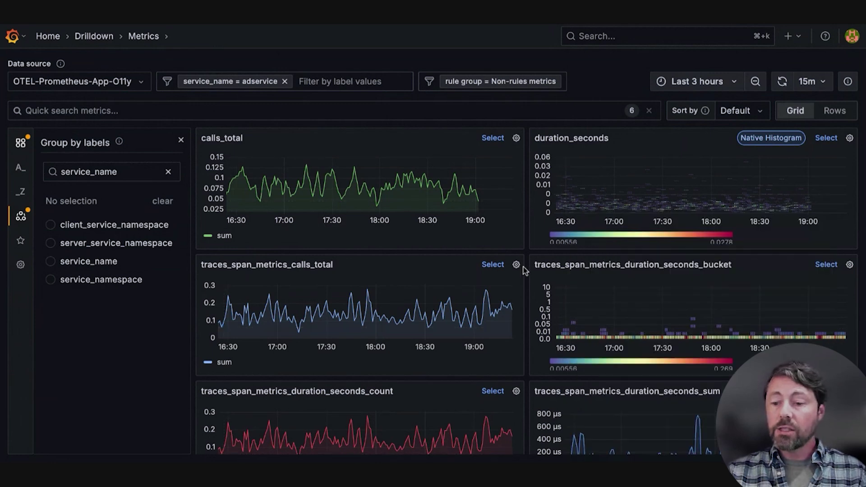
pyautogui.scroll(-2, 524, 267)
pyautogui.scroll(2, 518, 267)
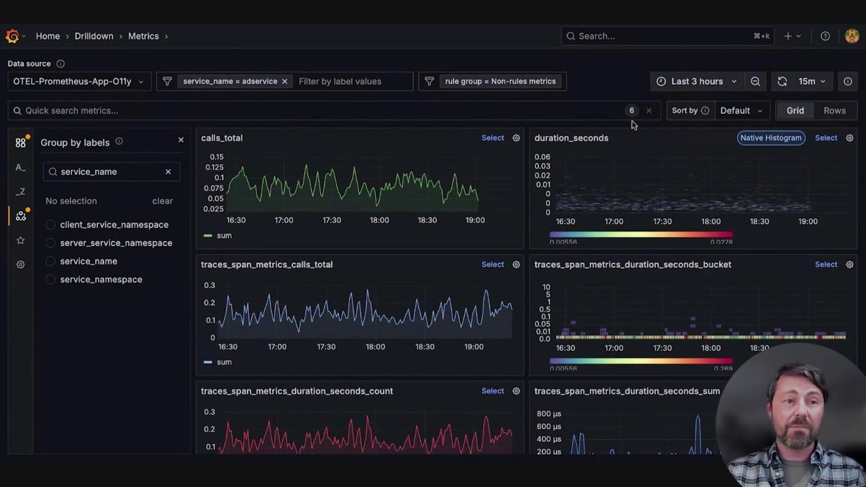
pyautogui.click(733, 111)
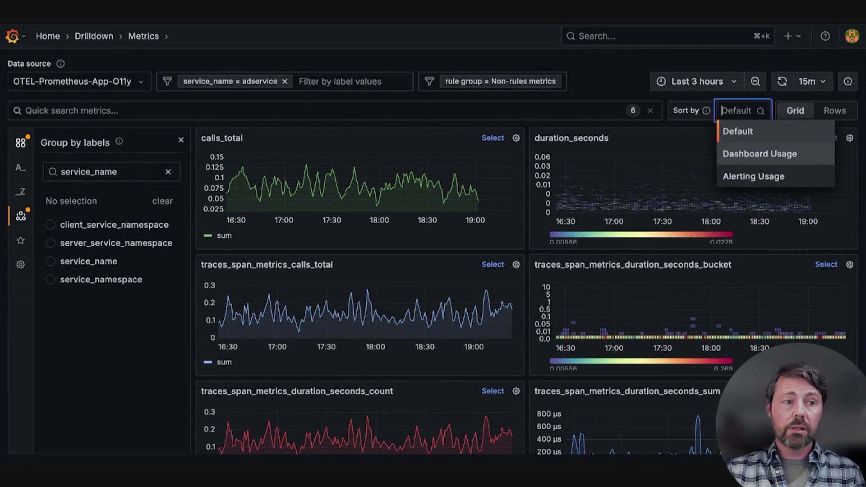
pyautogui.click(749, 156)
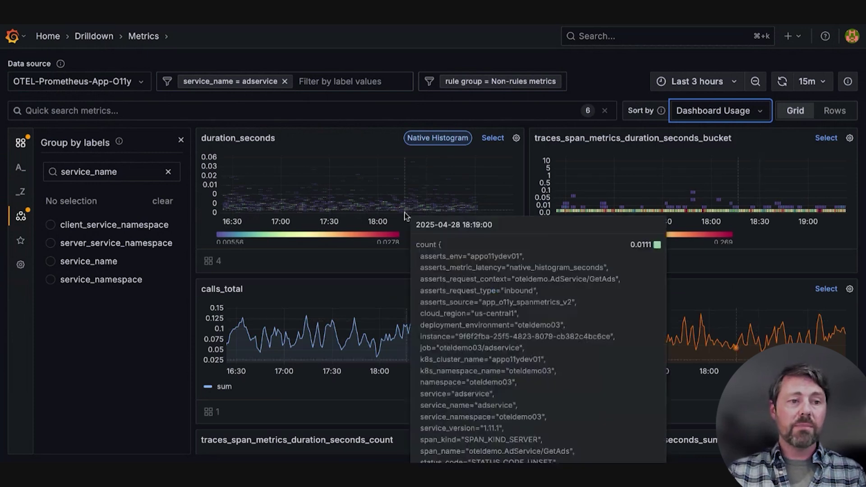
# Re-sort the six adservice metrics by Alerting Usage, putting calls_total first.
pyautogui.moveTo(213, 266)
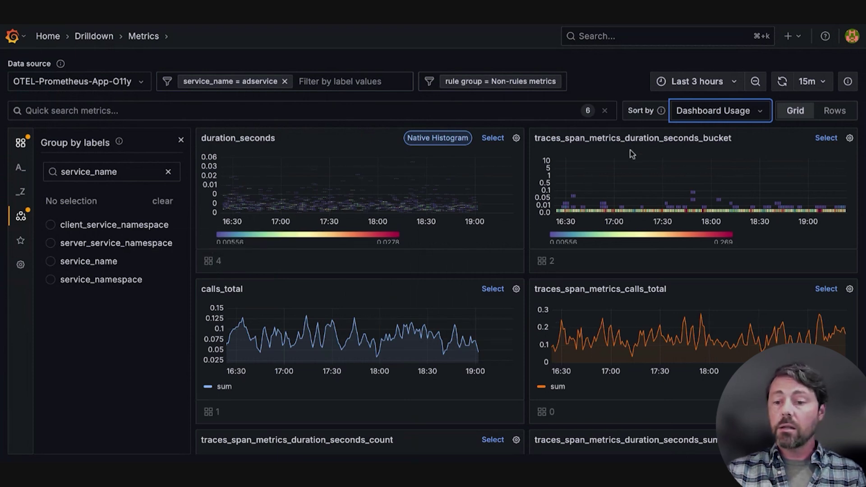
pyautogui.click(702, 118)
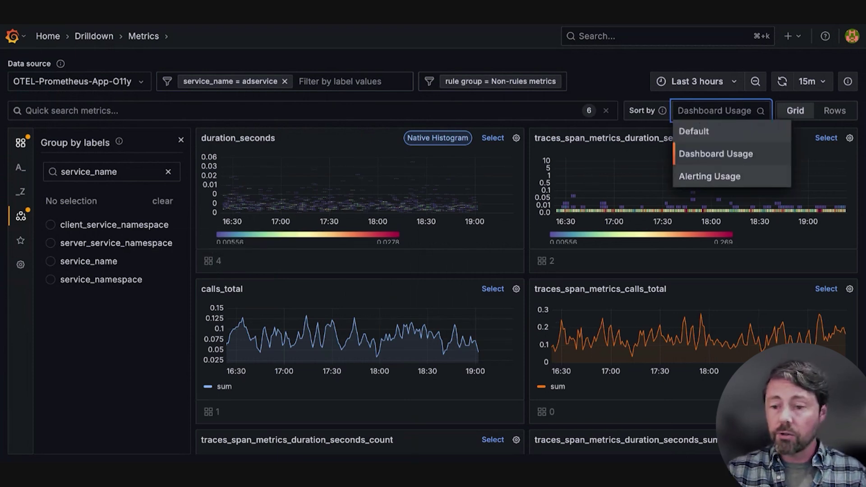
pyautogui.press('Down')
pyautogui.press('Return')
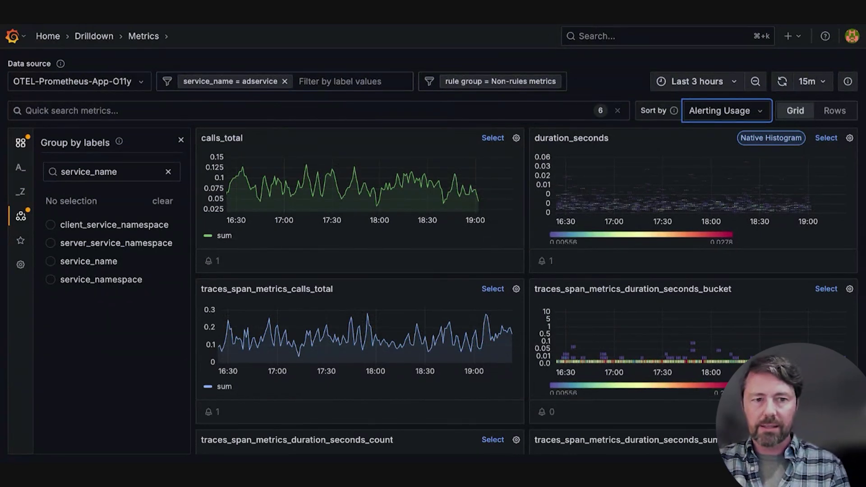
pyautogui.scroll(-1, 667, 270)
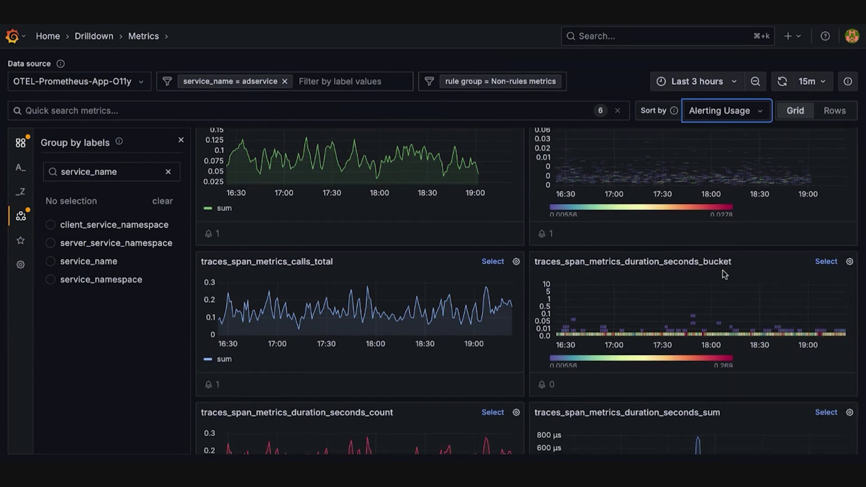
# Open the traces_span_metrics_duration_seconds_bucket details and browse its Breakdown grid.
pyautogui.click(826, 262)
pyautogui.moveTo(336, 214)
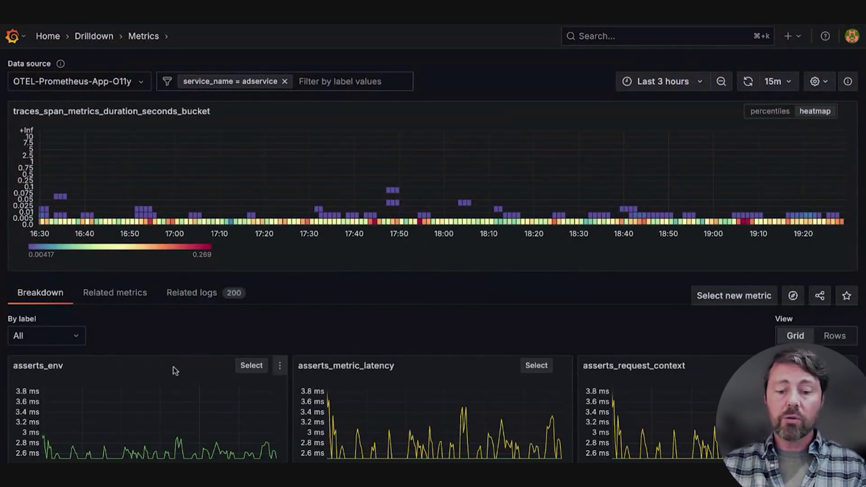
pyautogui.scroll(-5, 174, 367)
pyautogui.scroll(-8, 175, 370)
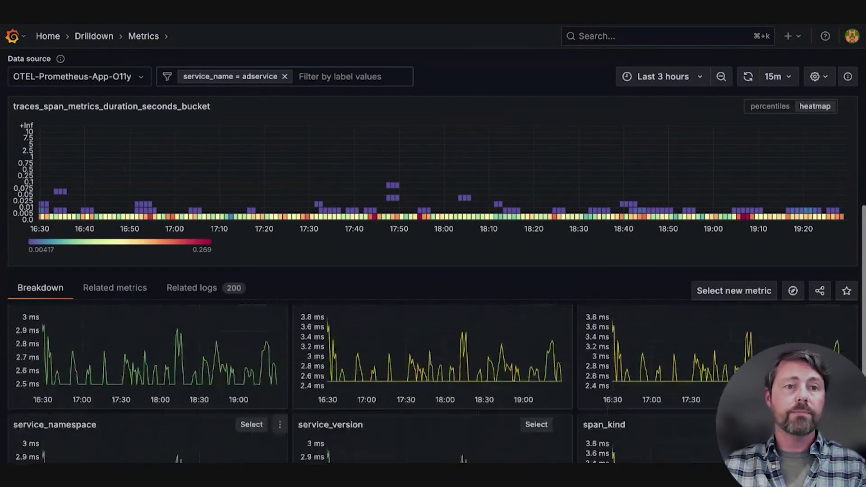
pyautogui.scroll(10, 180, 361)
# Show the metrics related to traces_span_metrics_duration_seconds_bucket.
pyautogui.click(119, 298)
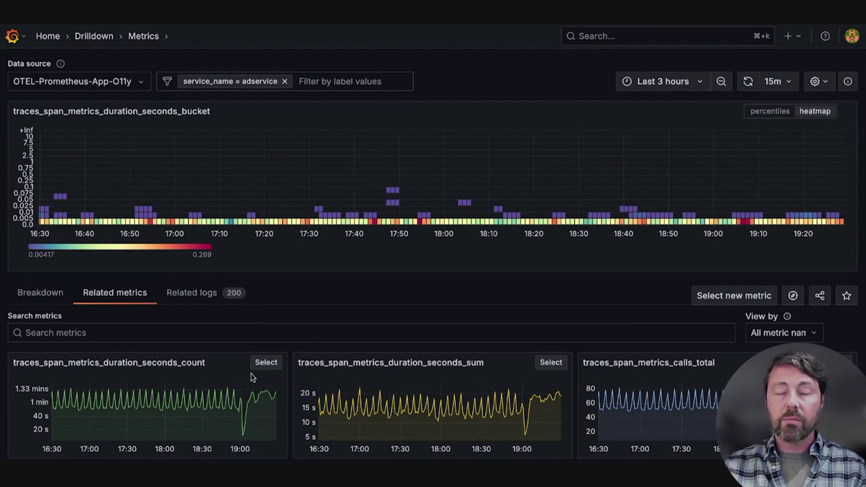
pyautogui.scroll(-2, 251, 374)
pyautogui.scroll(1, 250, 374)
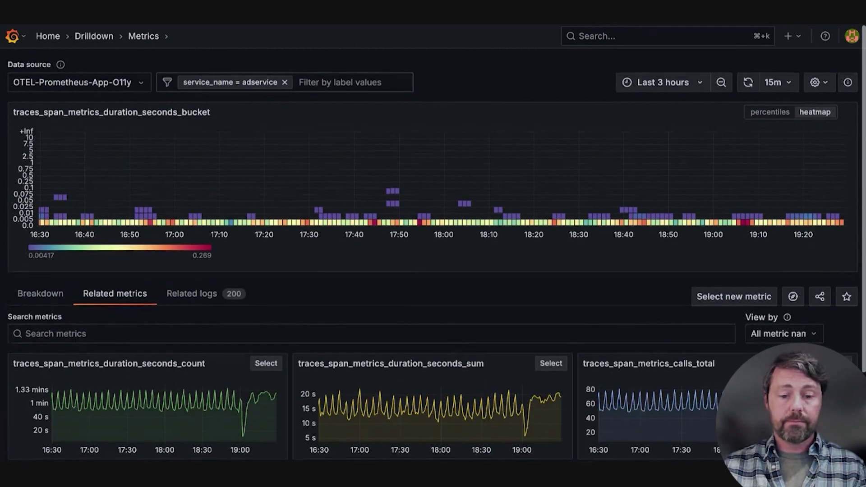
# Show the related logs and expand the first targeted ad request entry's fields.
pyautogui.click(193, 294)
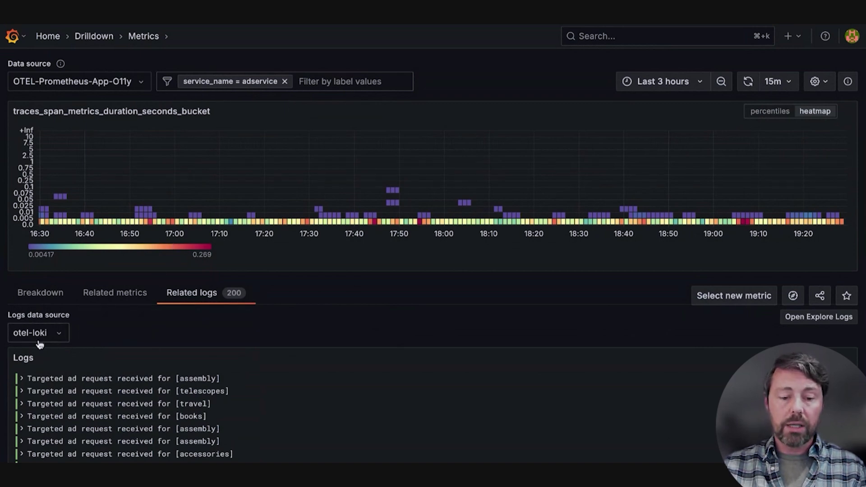
pyautogui.click(26, 380)
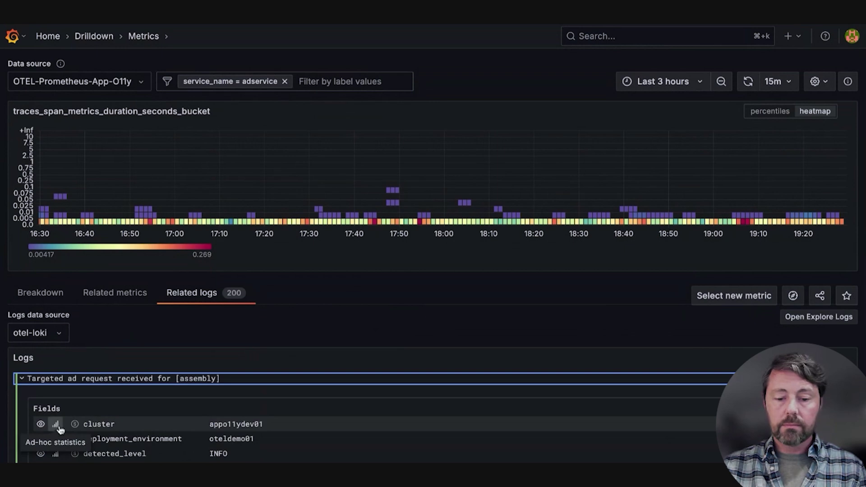
pyautogui.scroll(-2, 60, 429)
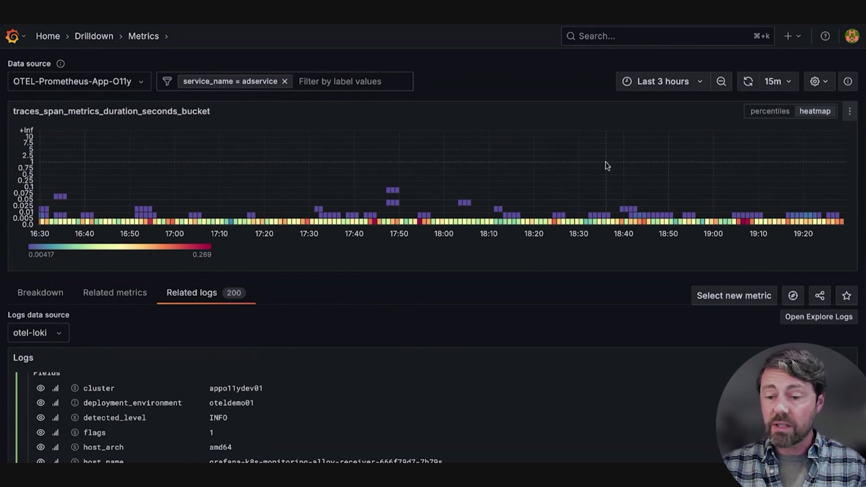
# Open the duration bucket heatmap query in Explore and view its Add options.
pyautogui.click(794, 296)
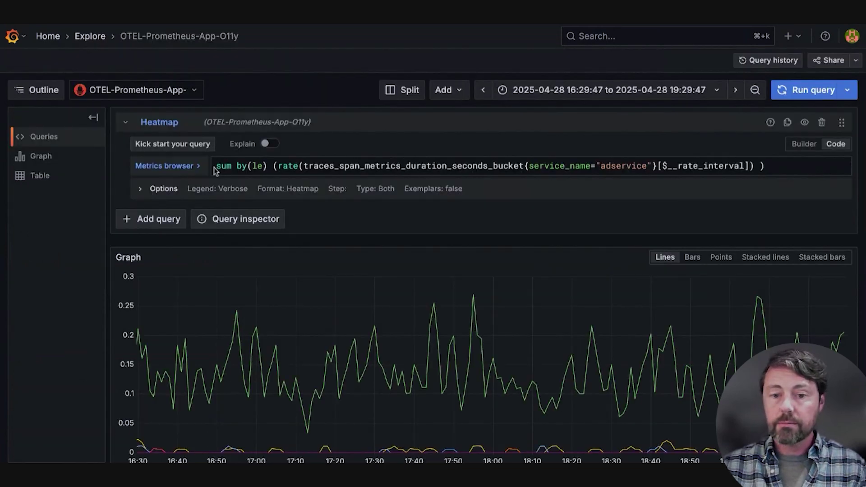
pyautogui.click(443, 90)
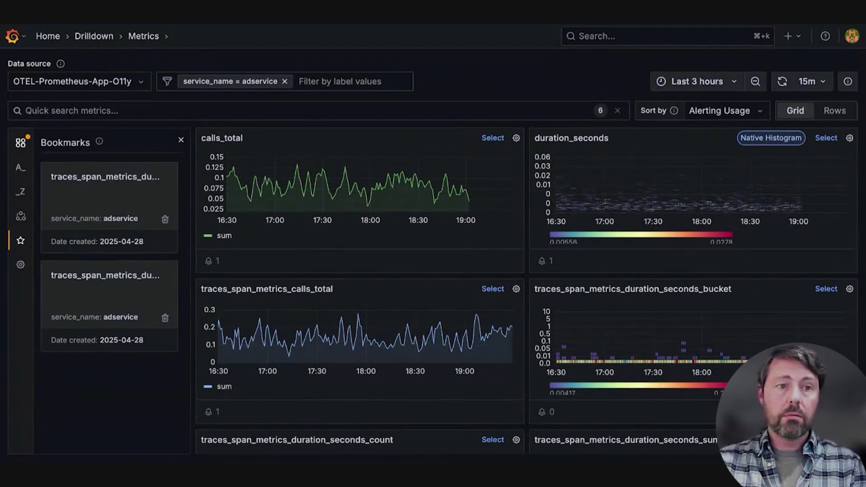
# Reload the bookmarked adservice metrics view and set Sort by to Default, putting traces_span_metrics_duration_seconds_bucket first.
pyautogui.press('super+r')
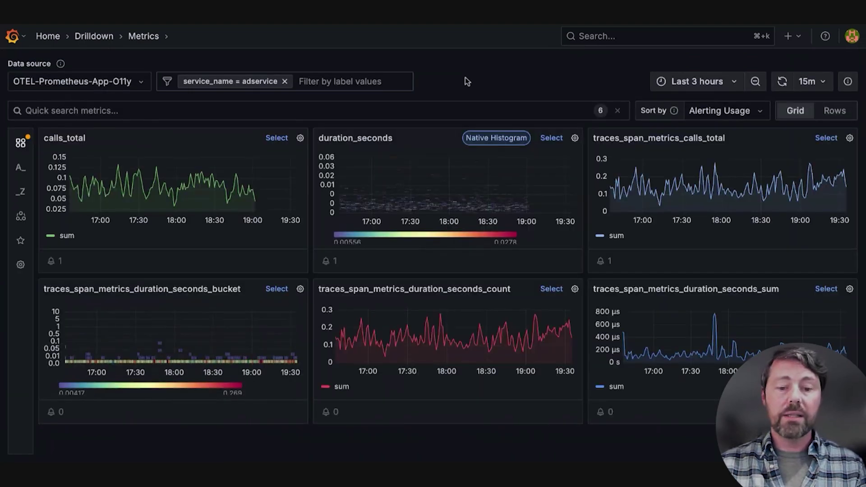
pyautogui.click(725, 111)
pyautogui.click(711, 129)
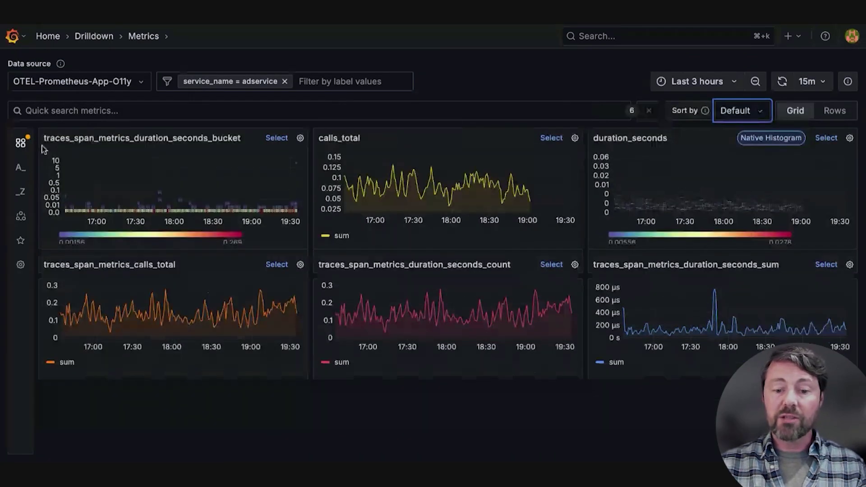